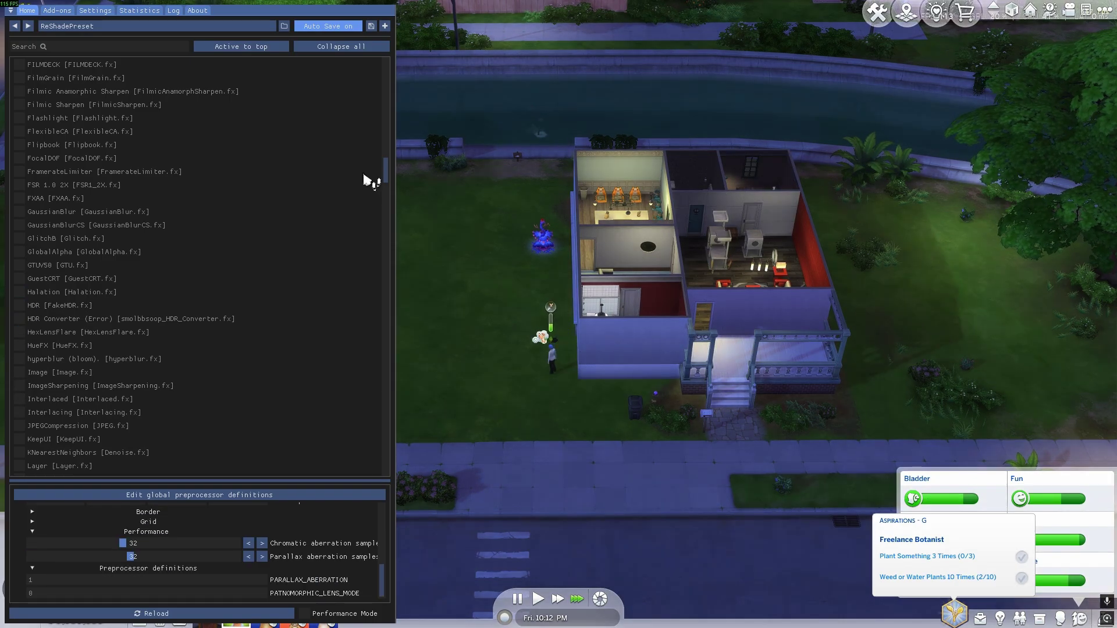
pyautogui.moveTo(388, 180); pyautogui.dragTo(393, 84)
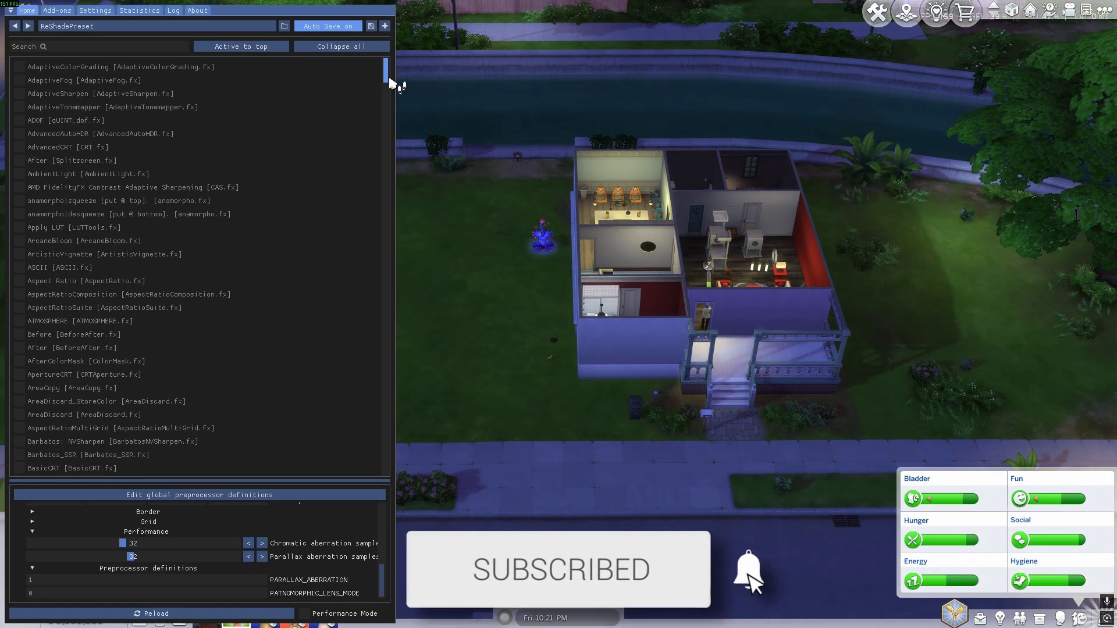
# - Tick AdaptiveSharpen and AdaptiveTonemapper at the top of the ReShade effect list
pyautogui.click(19, 93)
pyautogui.click(18, 107)
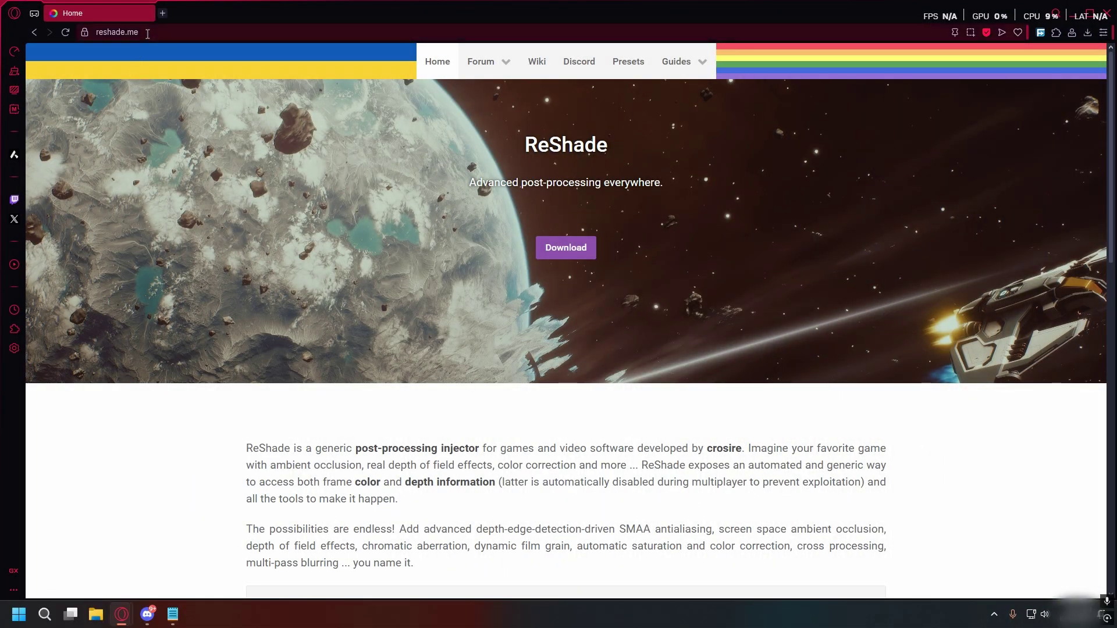
# - Download and save ReShade 6.5.1 from reshade.me's download section, then show it in its folder
pyautogui.click(136, 33)
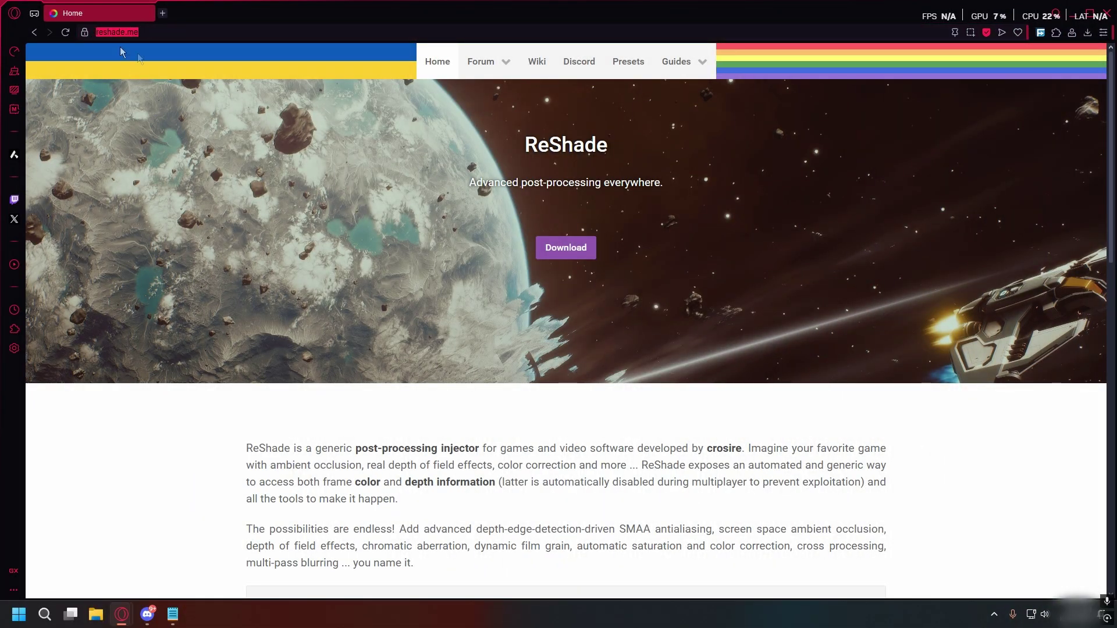
pyautogui.click(378, 141)
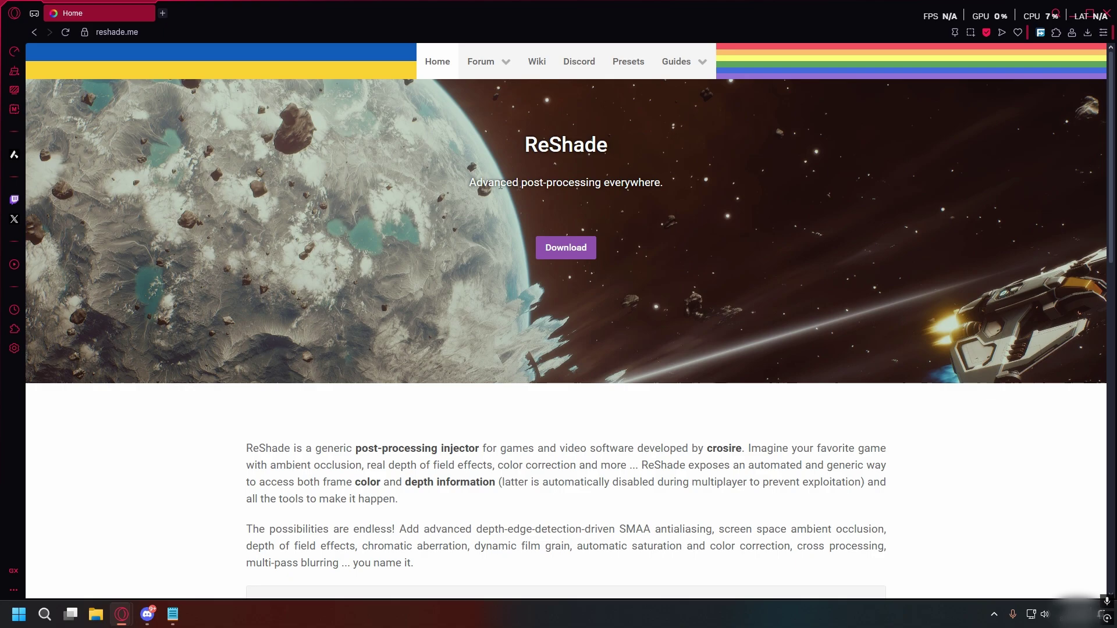
pyautogui.click(567, 250)
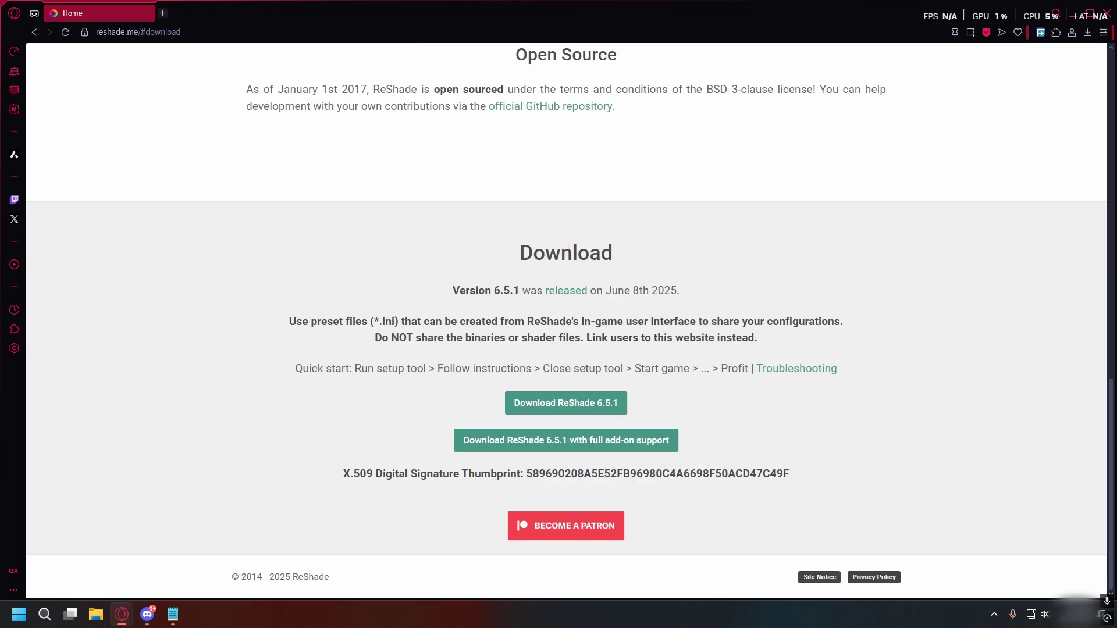
pyautogui.click(584, 407)
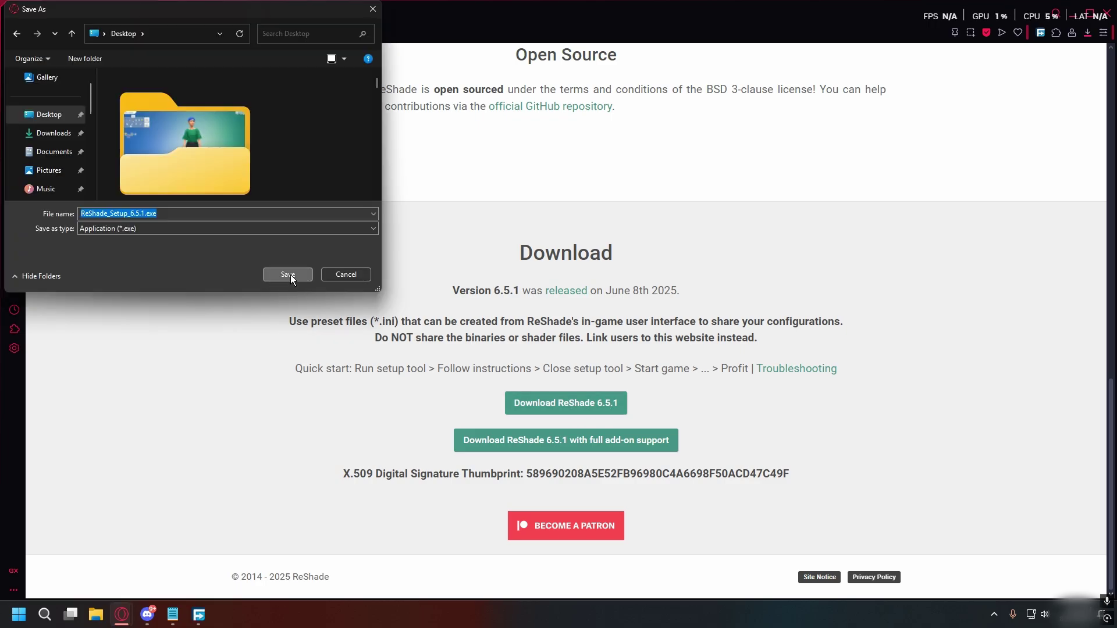
pyautogui.click(290, 275)
pyautogui.click(1083, 37)
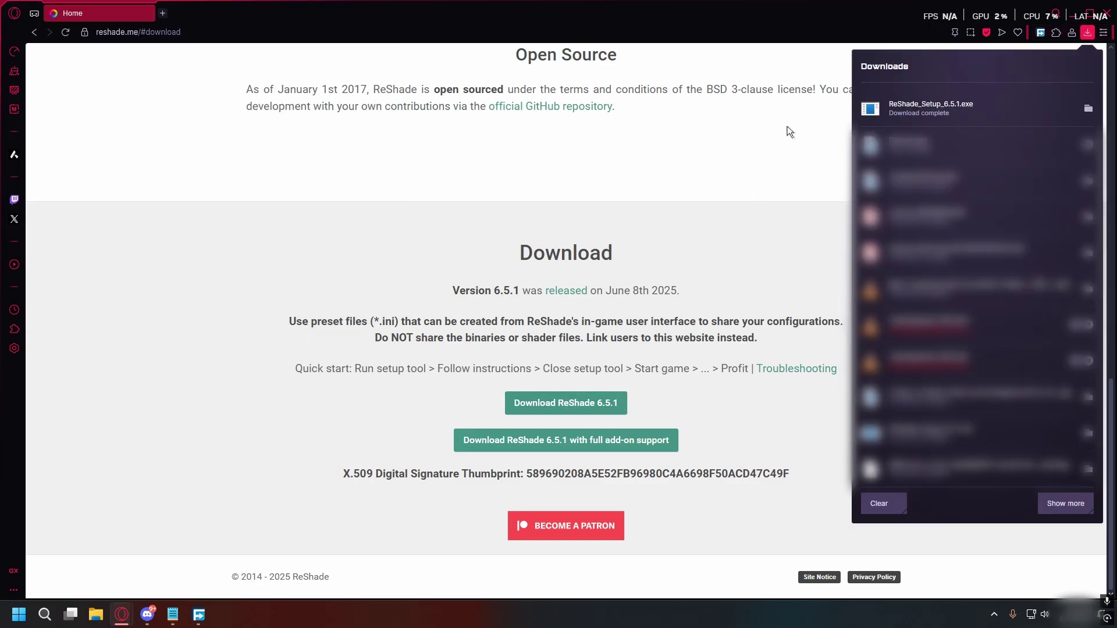
pyautogui.click(1088, 108)
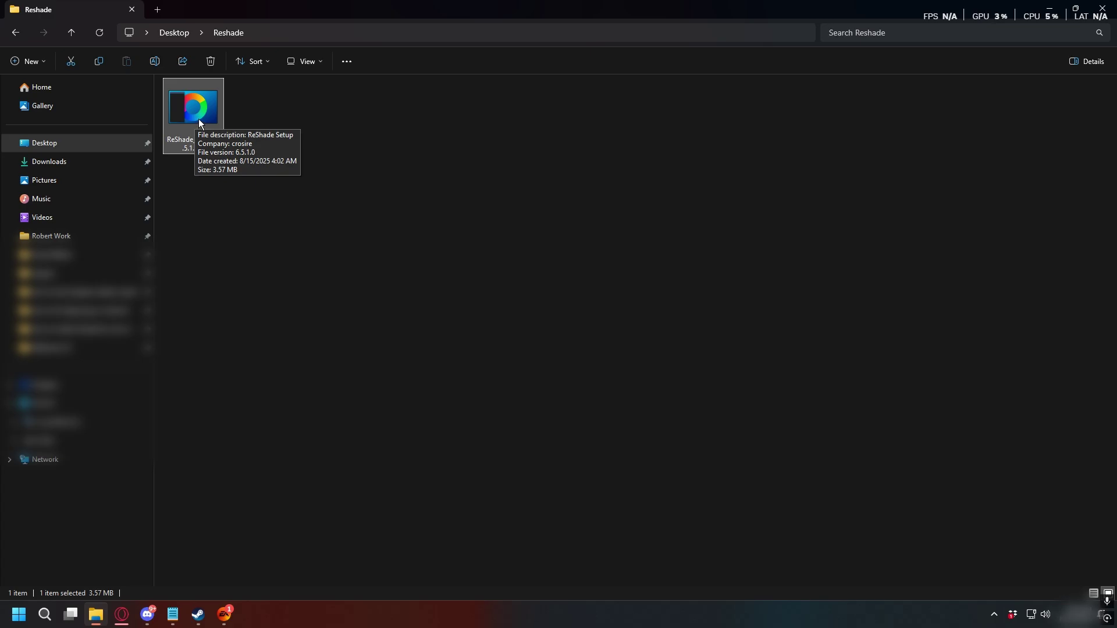
# - Launch ReShade_Setup_6.5.1.exe and pick TS4_x64.exe from the game list
pyautogui.rightClick(198, 119)
pyautogui.click(228, 151)
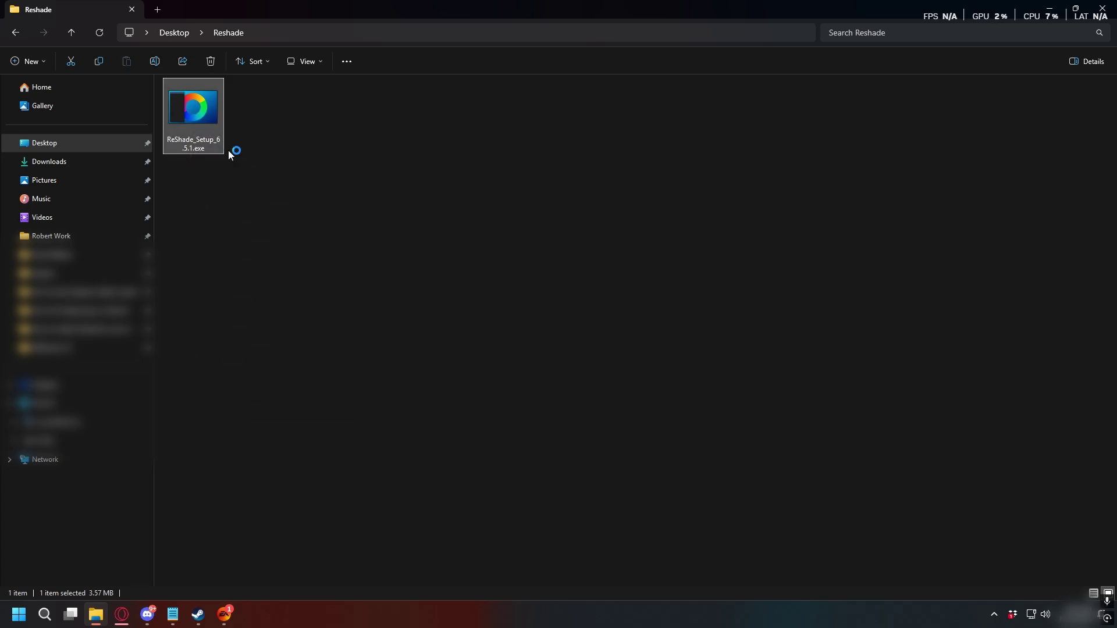
pyautogui.moveTo(699, 292); pyautogui.dragTo(698, 328)
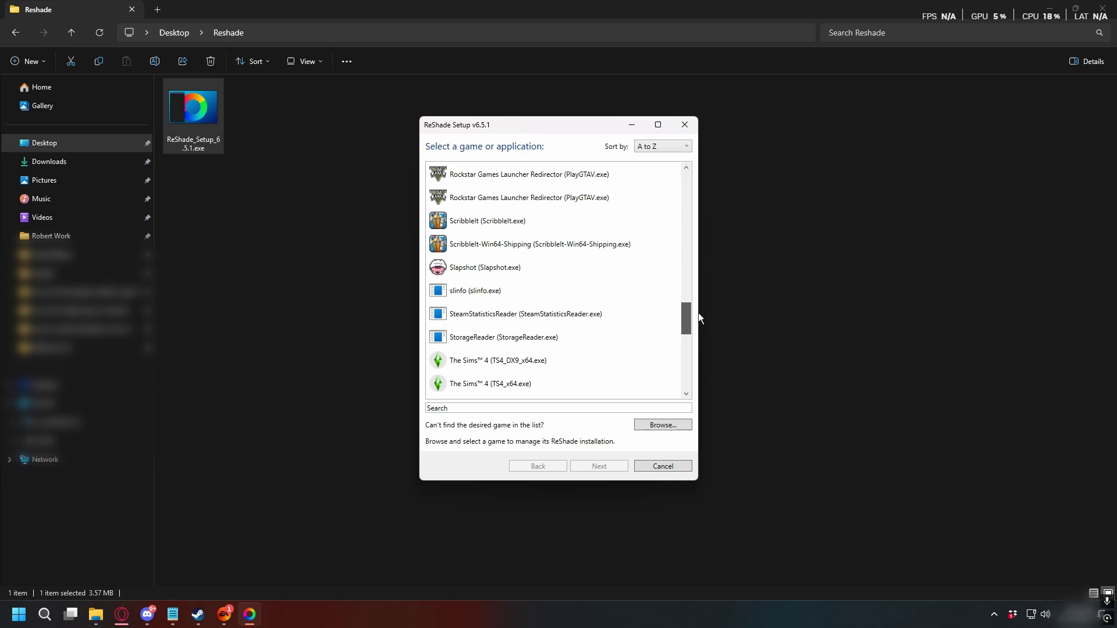
pyautogui.click(445, 269)
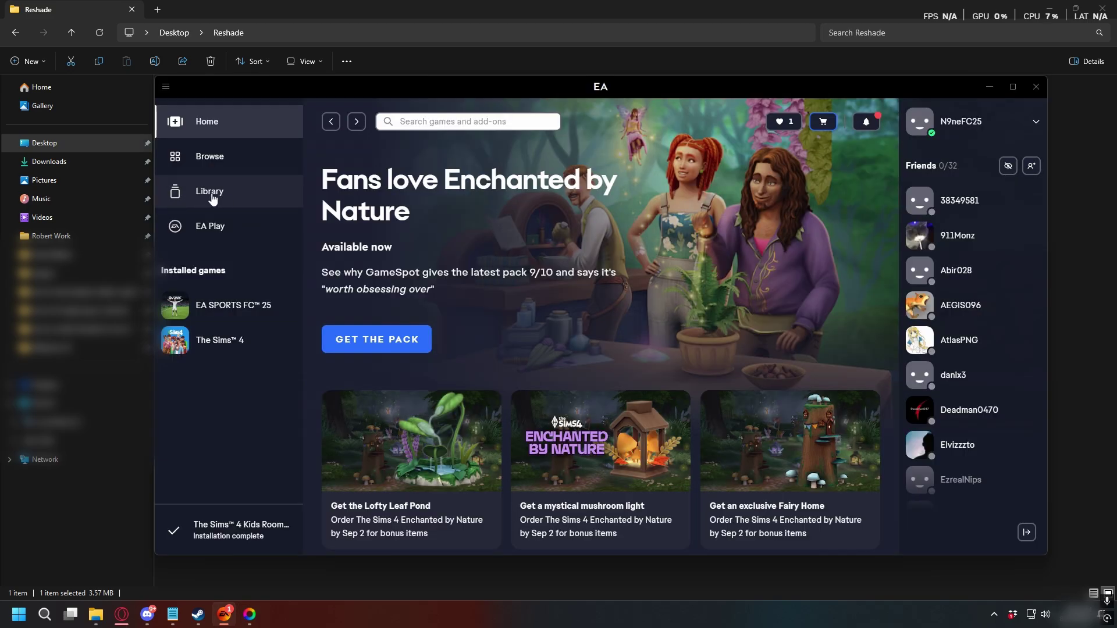
# - Open View properties for The Sims 4 from the EA app Library
pyautogui.click(212, 199)
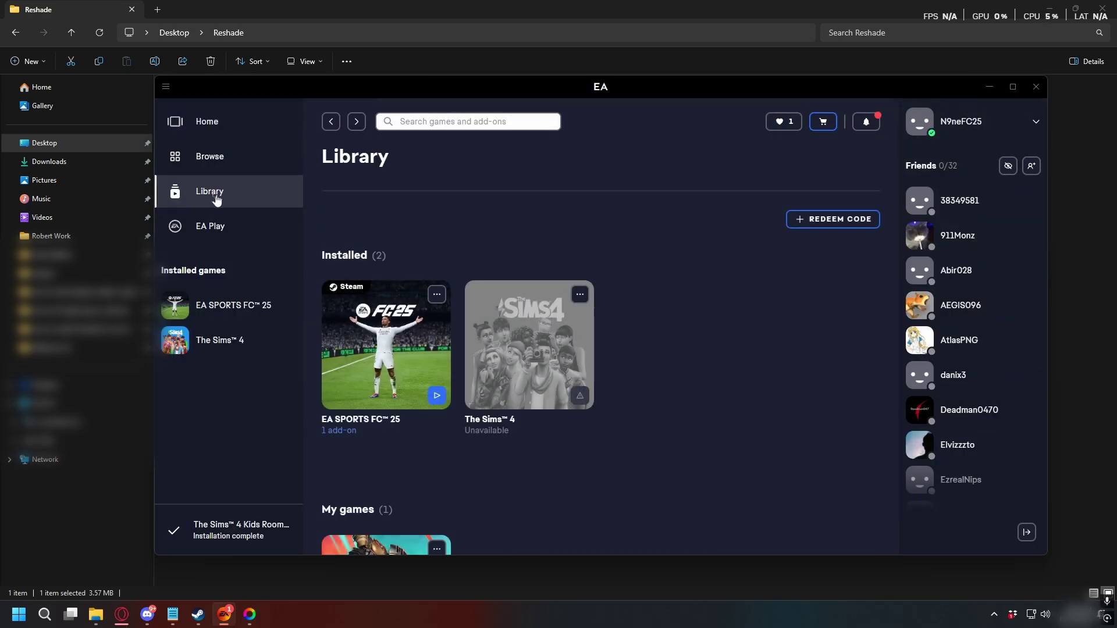
pyautogui.click(580, 291)
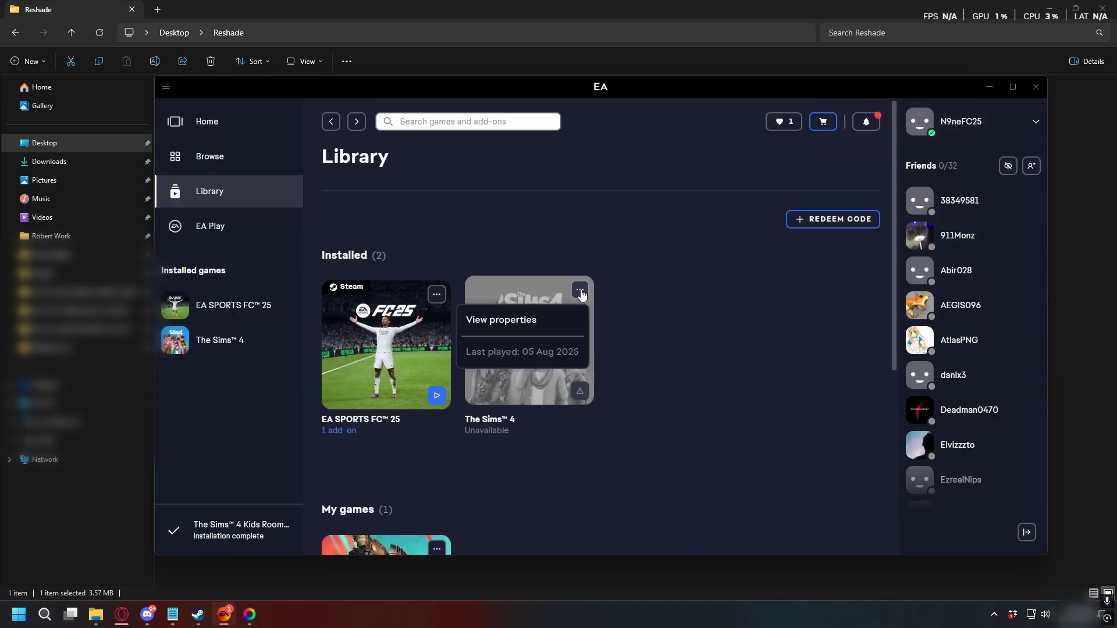
pyautogui.click(504, 322)
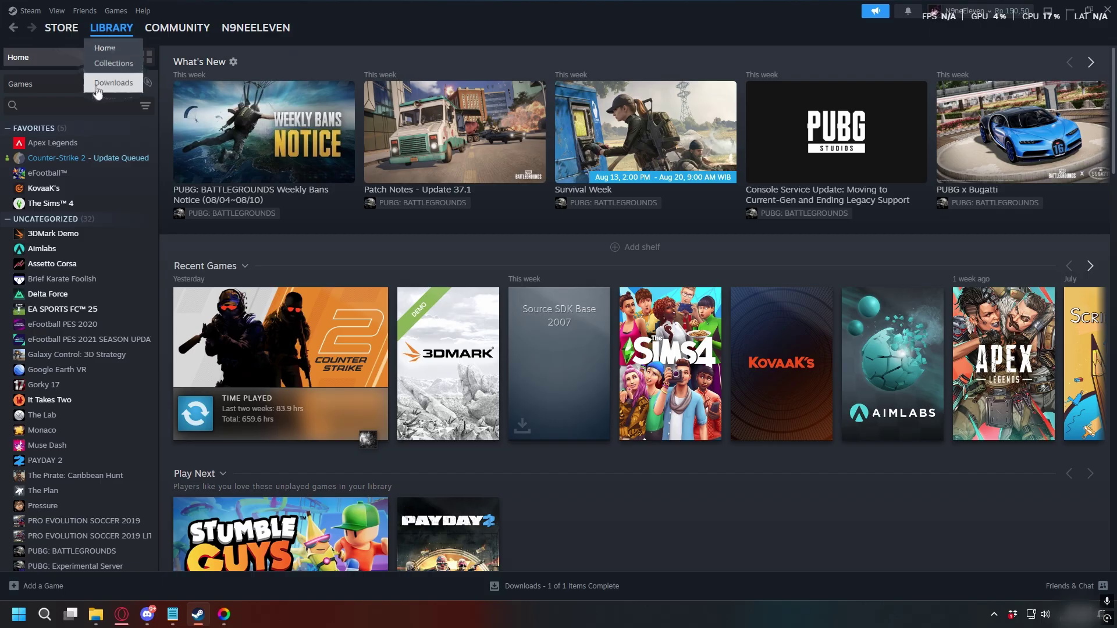
# - Use Manage > Browse local files on The Sims 4 in the Steam library
pyautogui.rightClick(58, 206)
pyautogui.moveTo(108, 273)
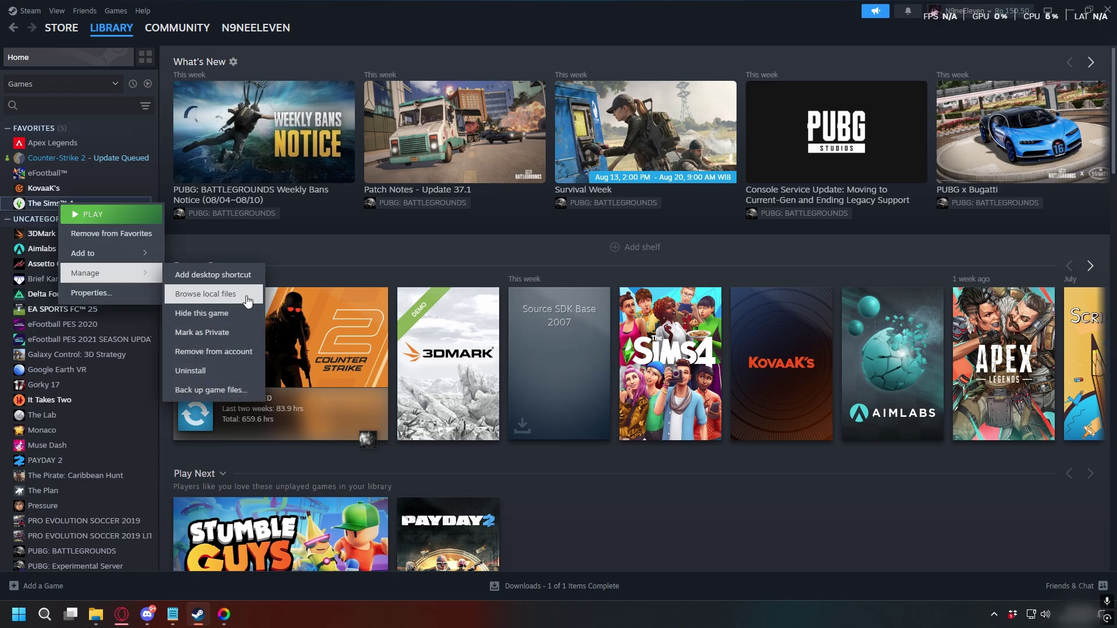
pyautogui.click(213, 296)
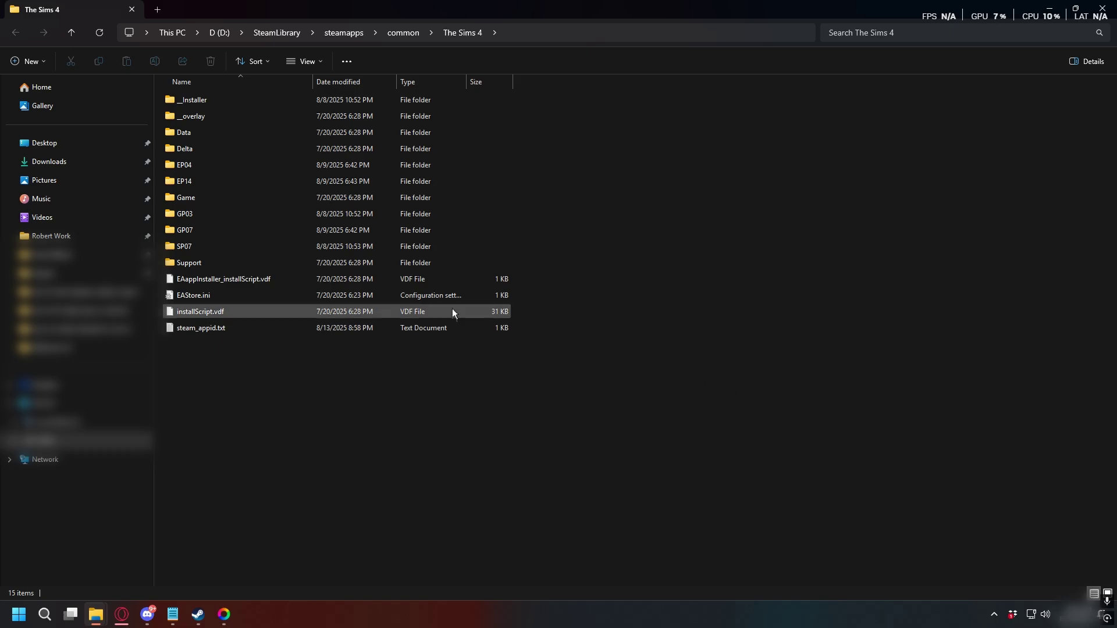
# - Go into Game\Bin and copy that folder's path from the address bar
pyautogui.moveTo(521, 428)
pyautogui.mouseDown()
pyautogui.moveTo(288, 198)
pyautogui.moveTo(218, 99)
pyautogui.mouseUp()
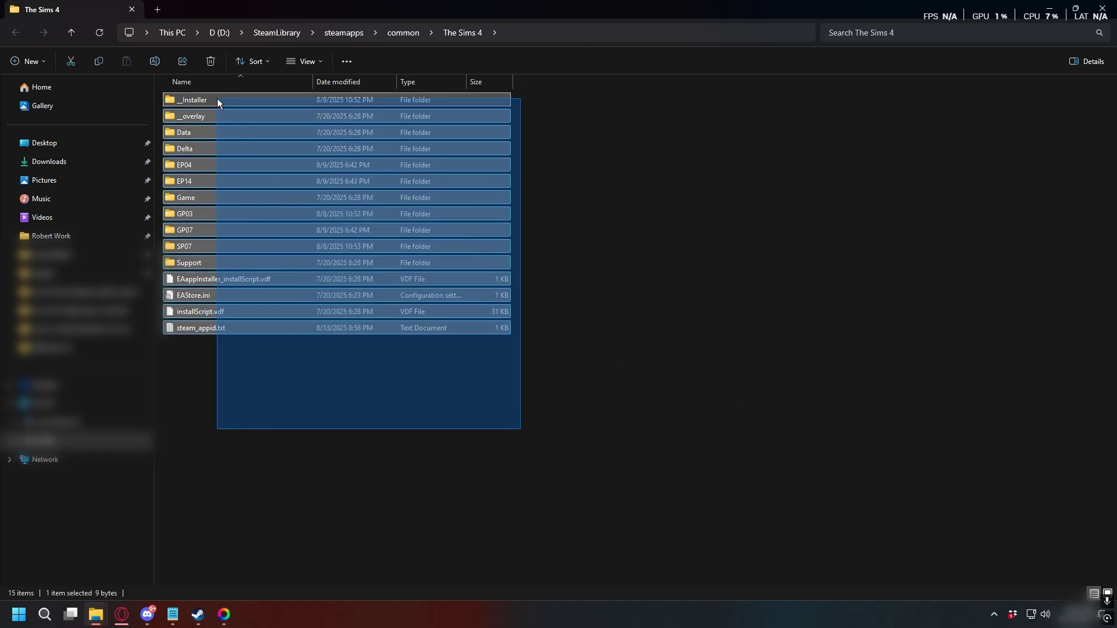
pyautogui.doubleClick(224, 200)
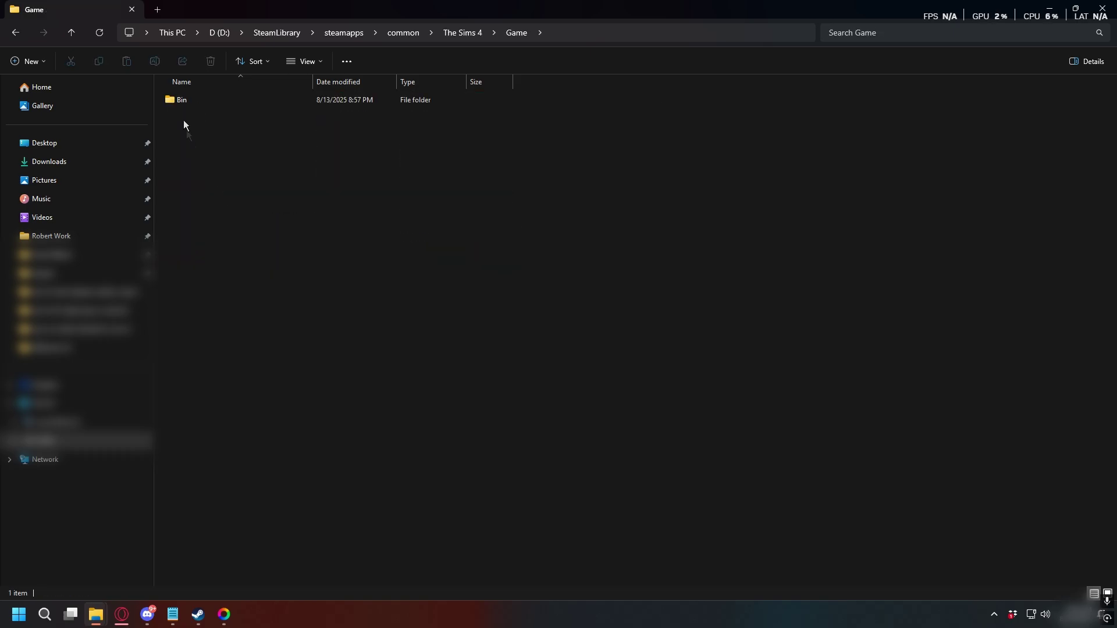
pyautogui.click(200, 103)
pyautogui.doubleClick(200, 103)
pyautogui.click(195, 393)
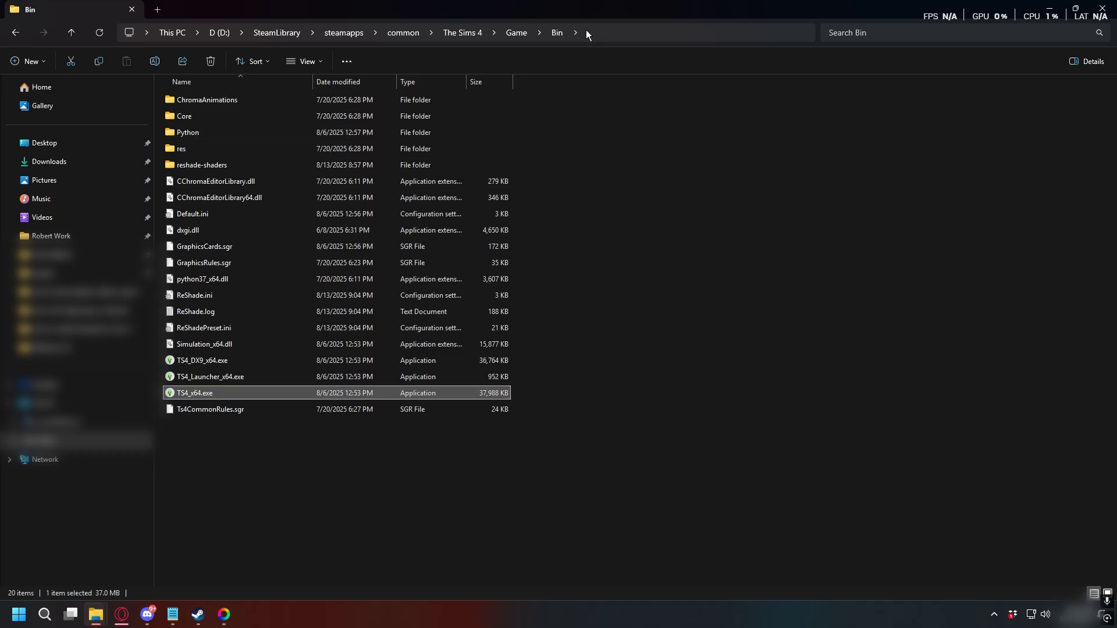
pyautogui.click(585, 31)
pyautogui.rightClick(243, 34)
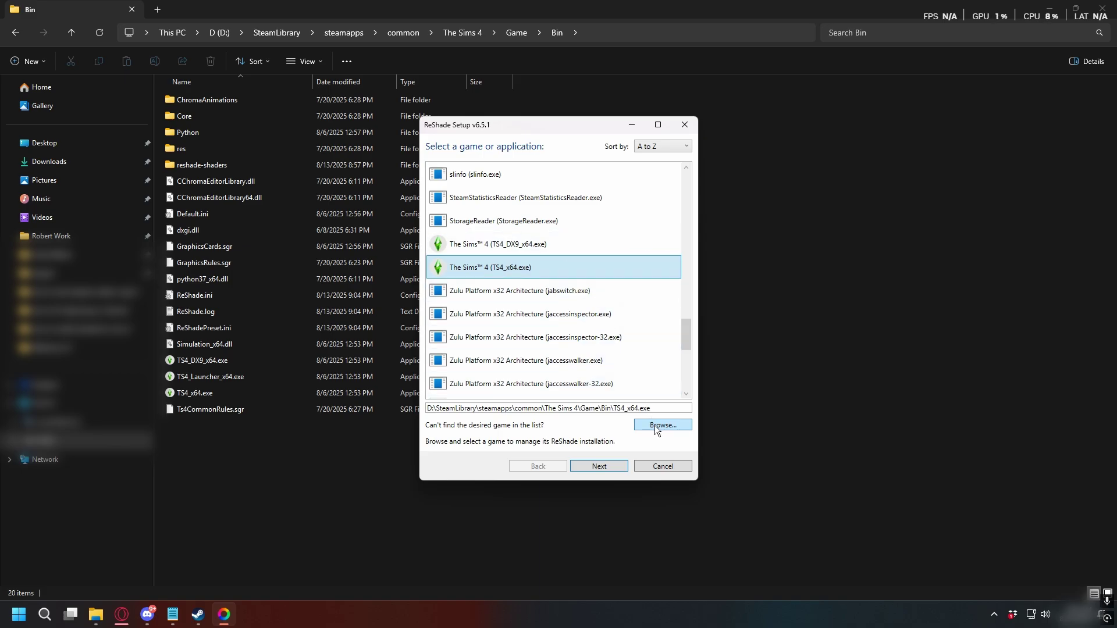
# - Paste the Bin path into the Browse dialog and open TS4_x64.exe as the game
pyautogui.click(656, 425)
pyautogui.click(699, 342)
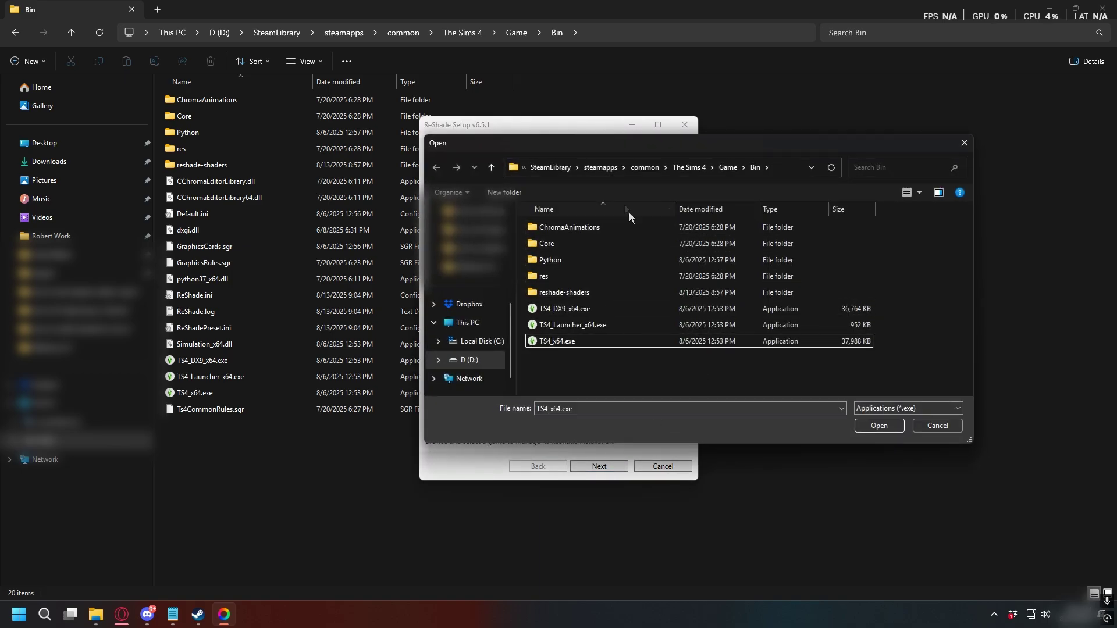
pyautogui.click(781, 171)
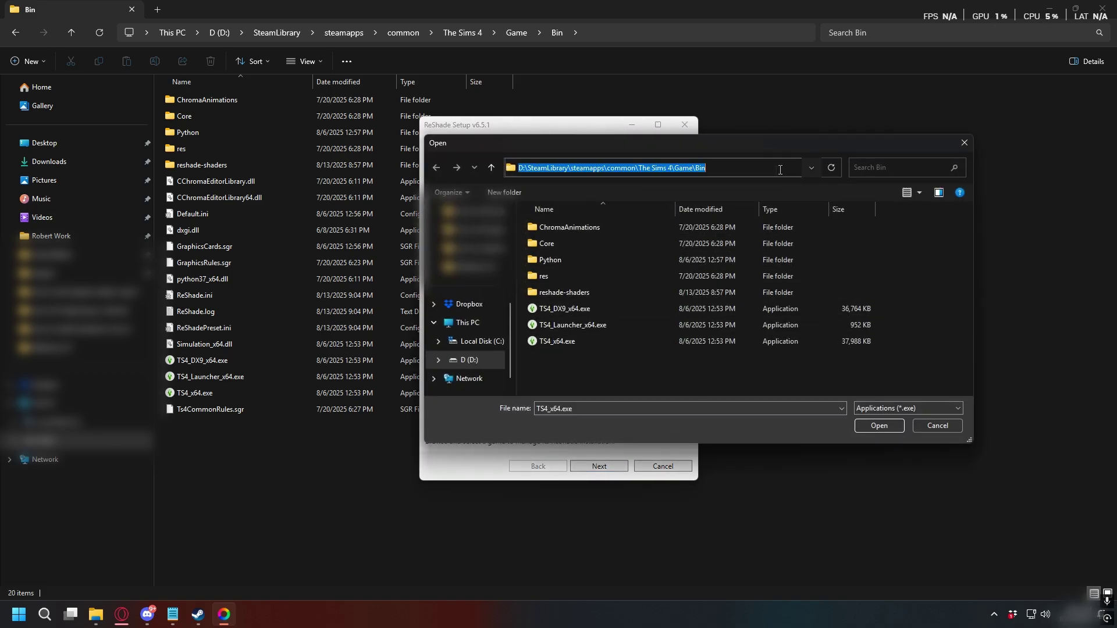
pyautogui.rightClick(556, 166)
pyautogui.click(604, 217)
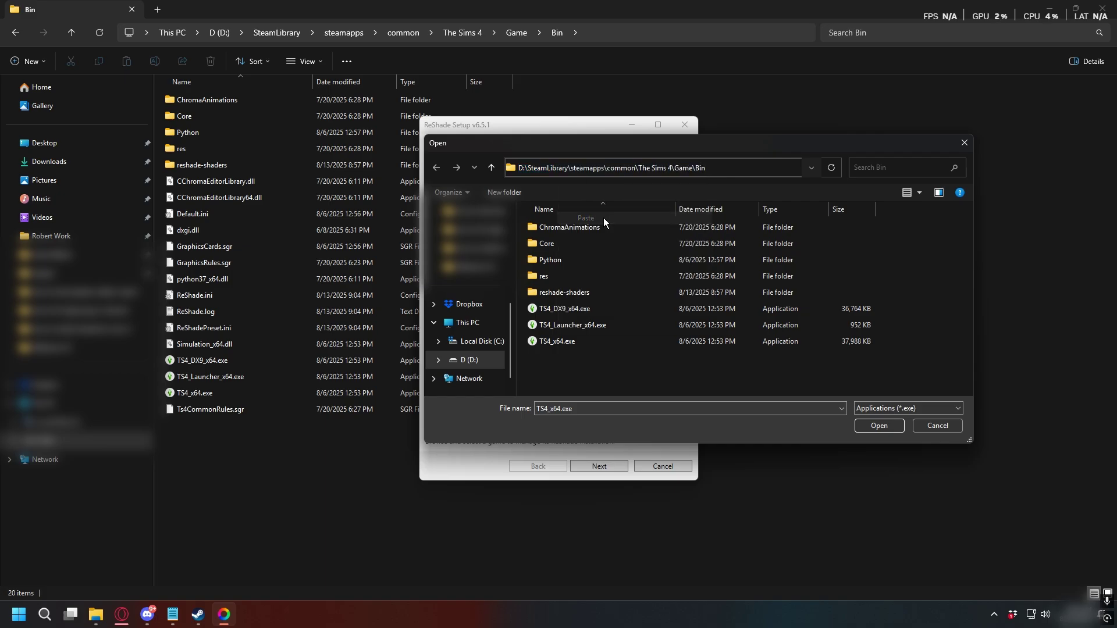
pyautogui.click(541, 342)
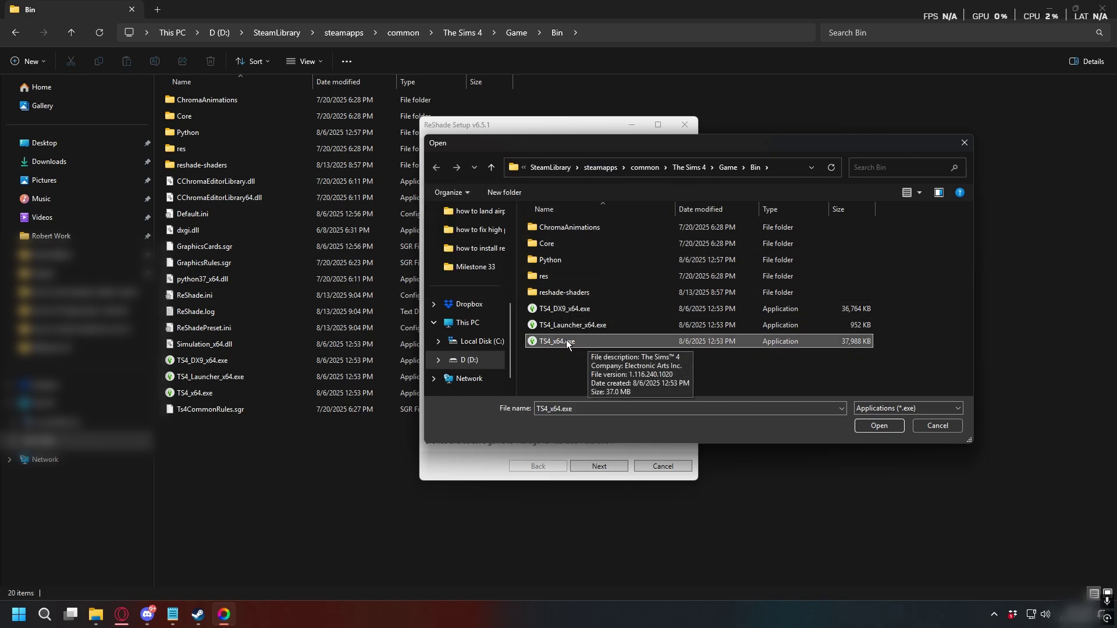
pyautogui.click(876, 428)
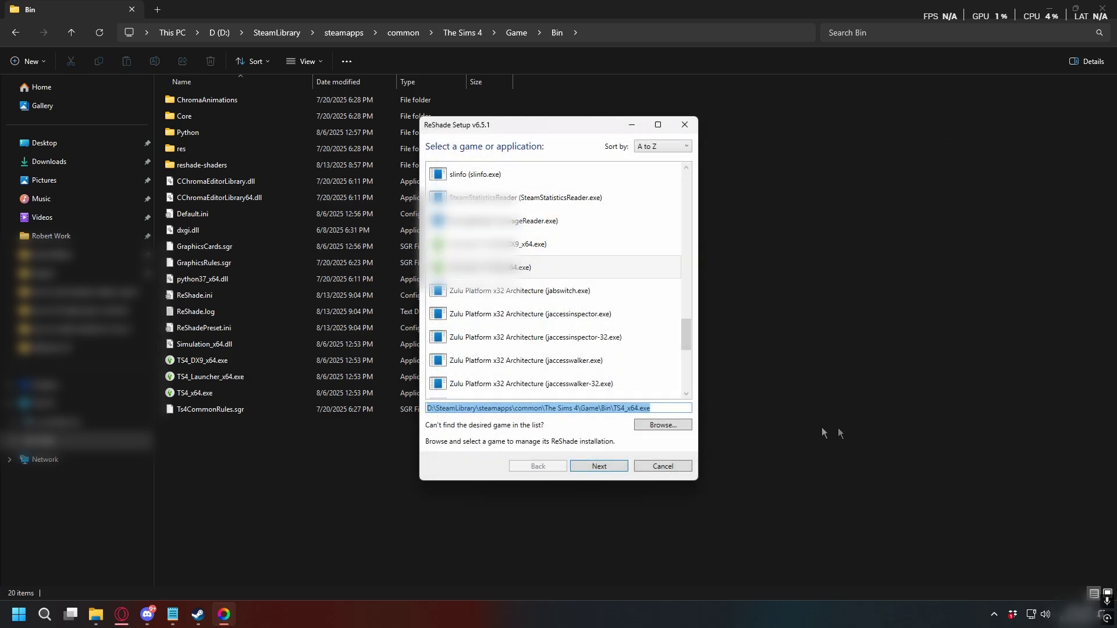
# - Go to the rendering API page and choose DirectX 9
pyautogui.click(598, 467)
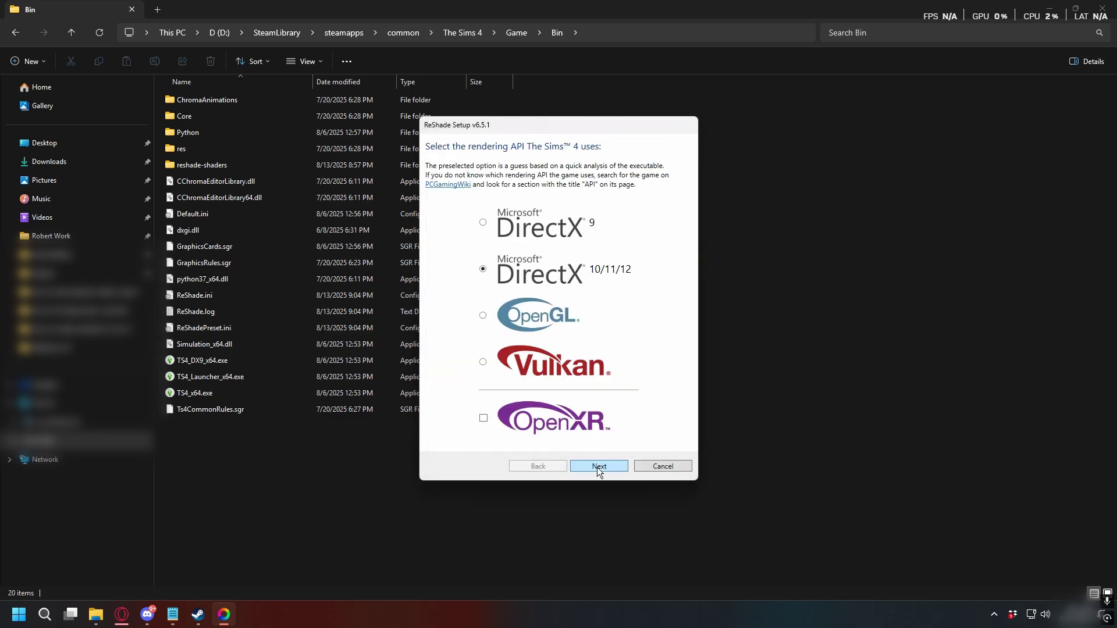
pyautogui.click(484, 224)
# - Check all effect packages, install them, and finish the ReShade setup
pyautogui.click(594, 466)
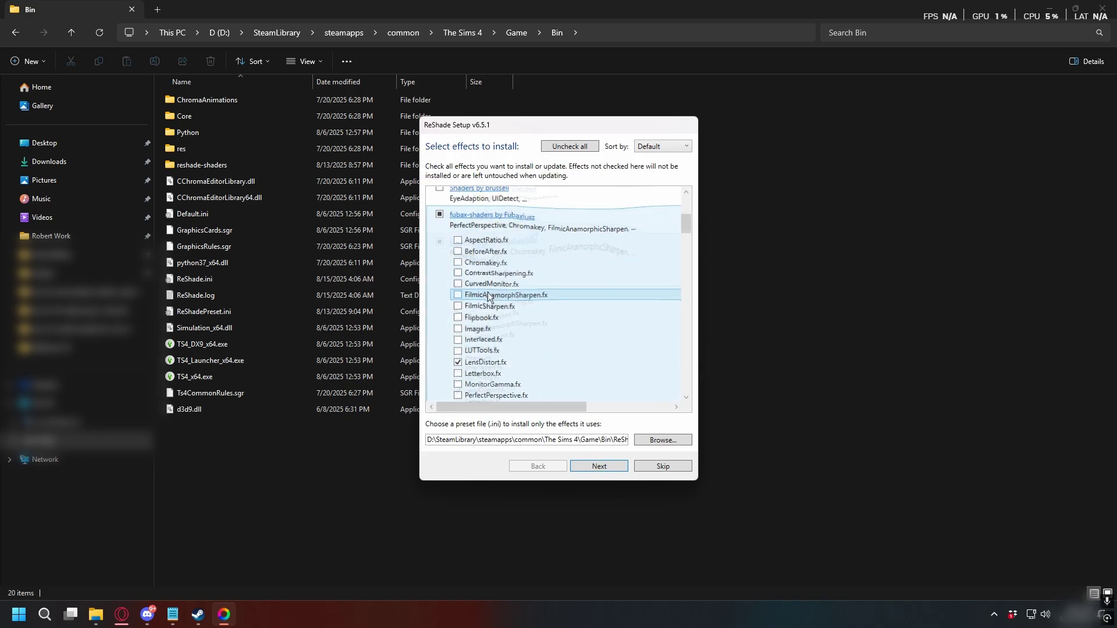
pyautogui.click(558, 146)
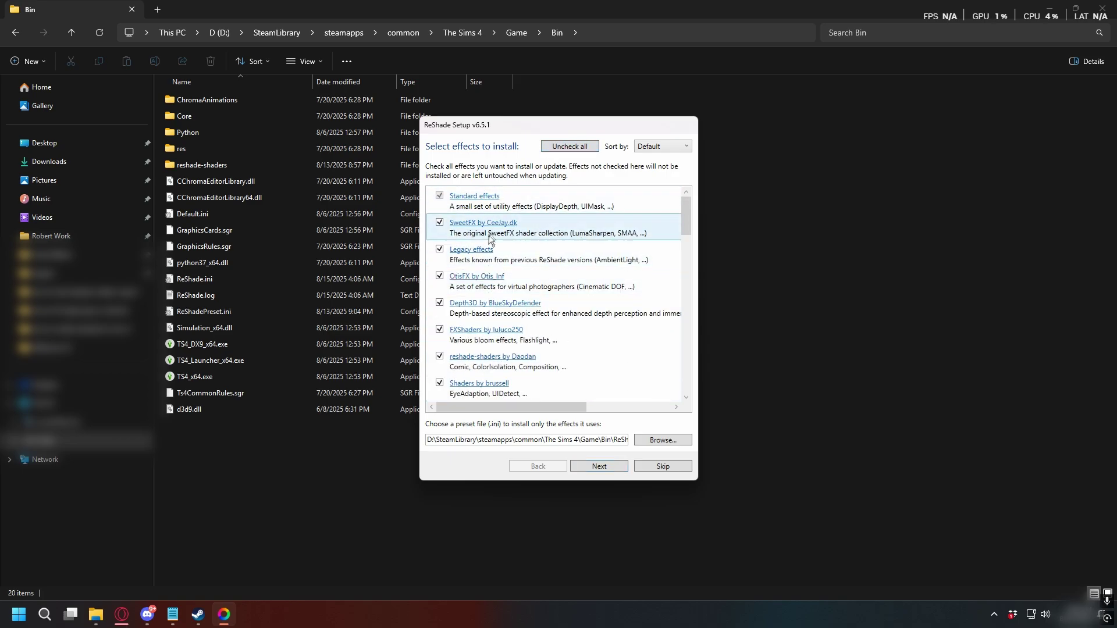
pyautogui.scroll(-3, 509, 287)
pyautogui.scroll(3, 509, 288)
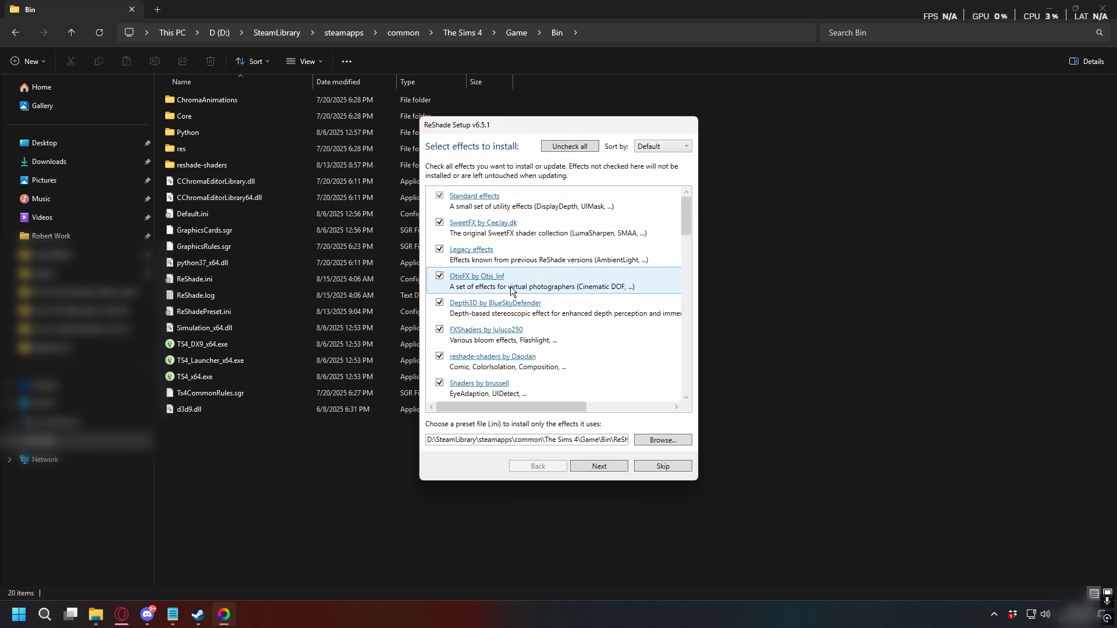
pyautogui.click(601, 467)
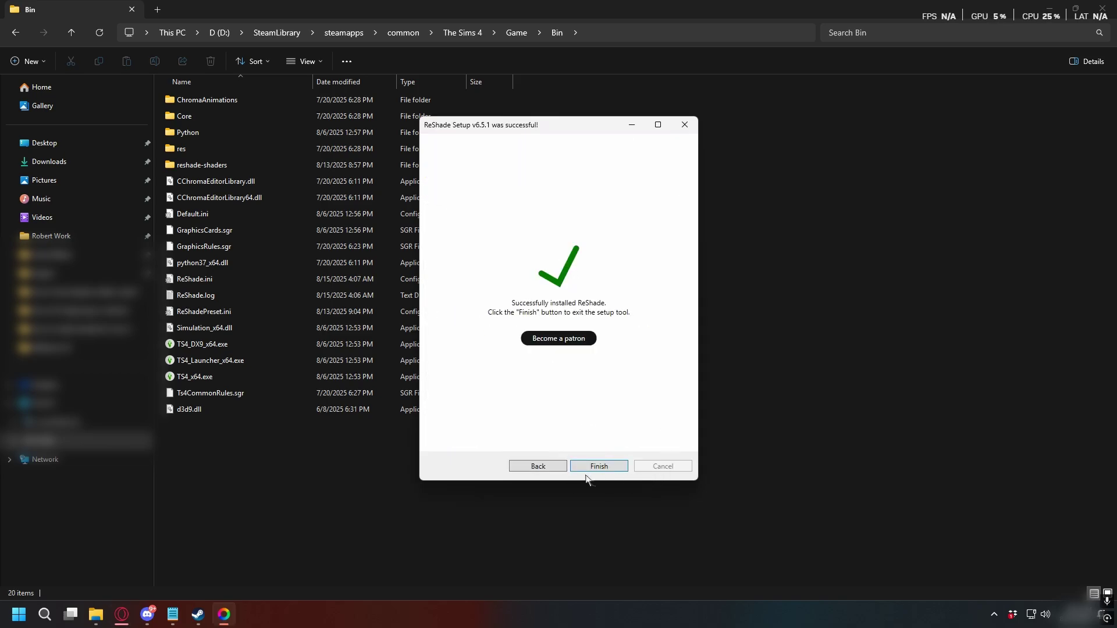
pyautogui.click(605, 467)
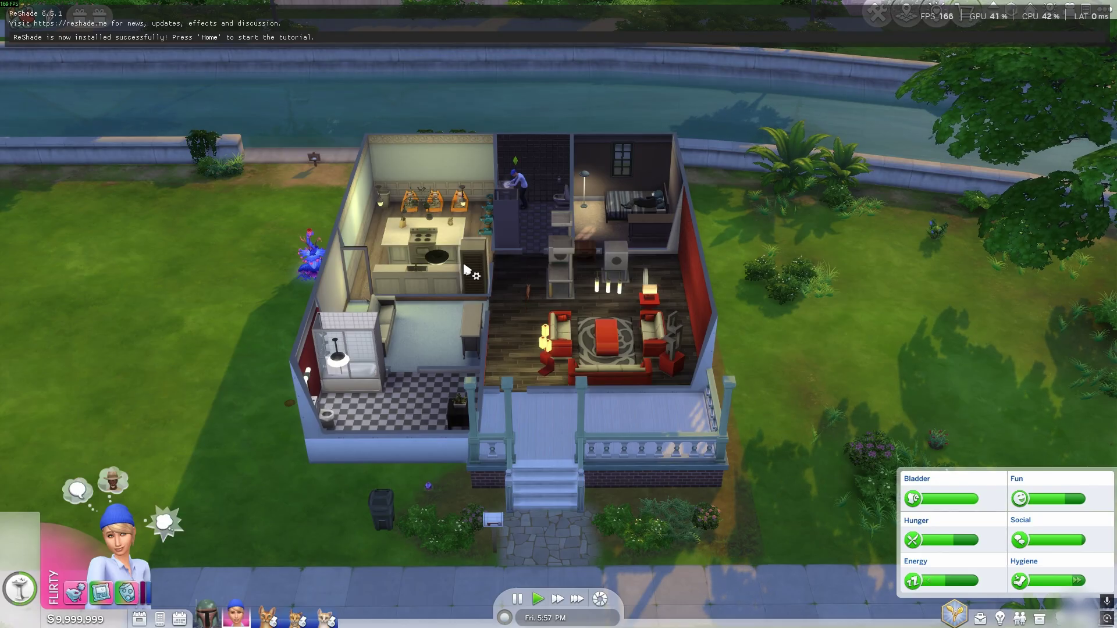
# - Open ReShade with Home, skip the tutorial, and enable AdvancedAutoHDR
pyautogui.press('Home')
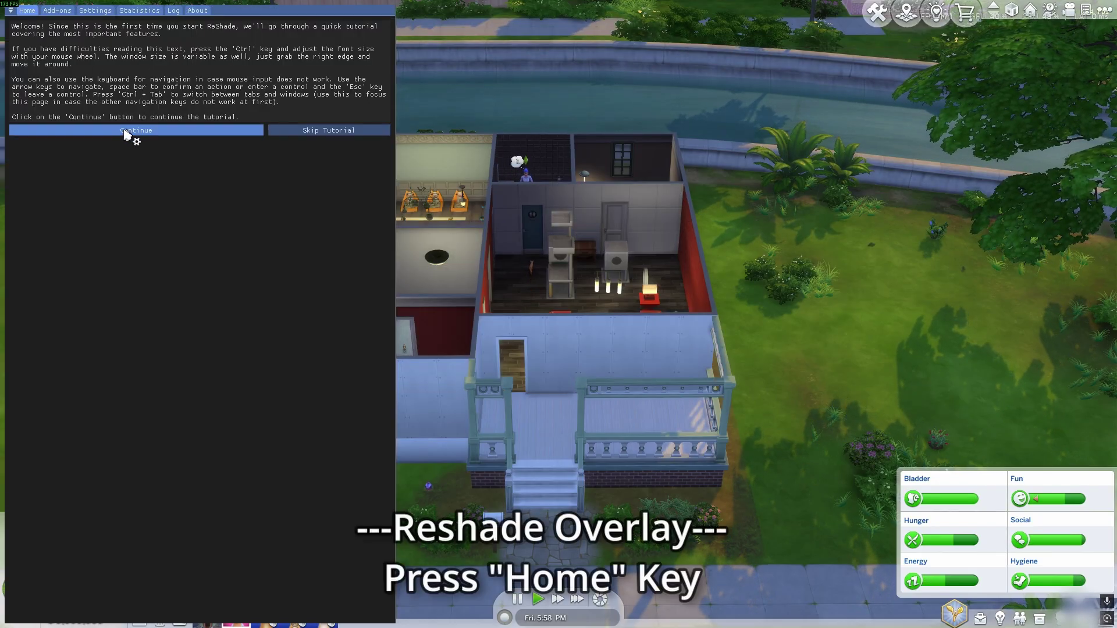
pyautogui.click(323, 131)
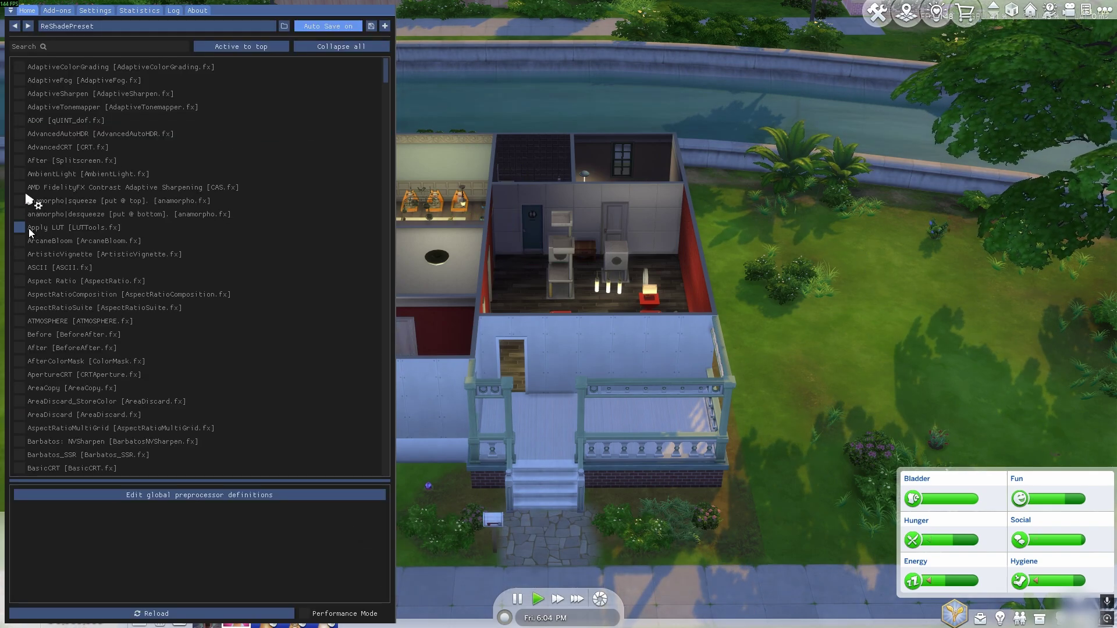
pyautogui.click(19, 135)
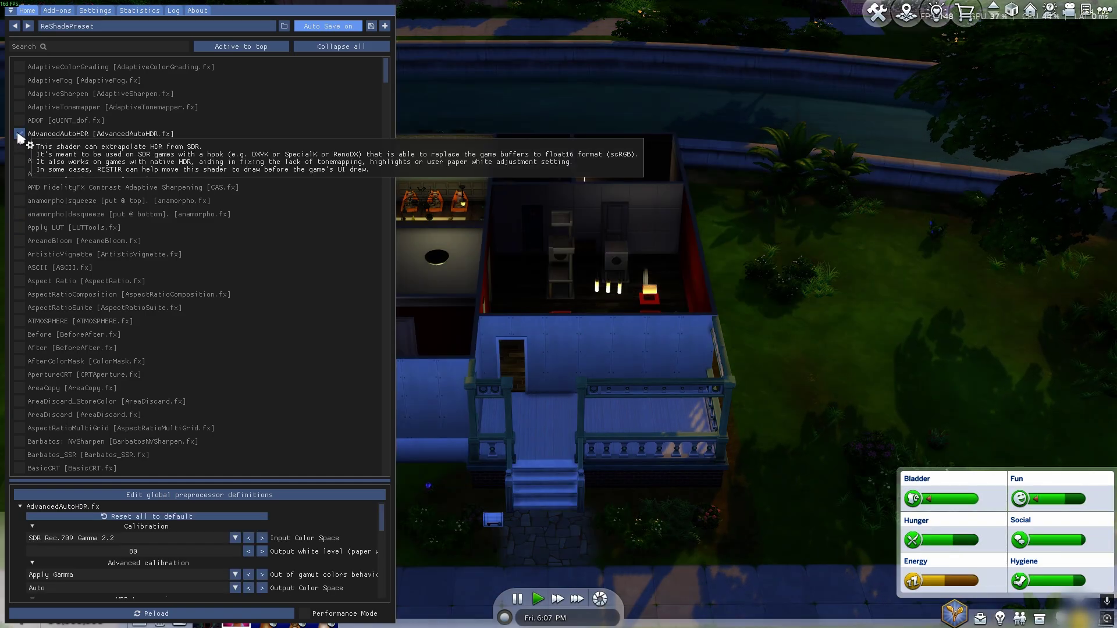